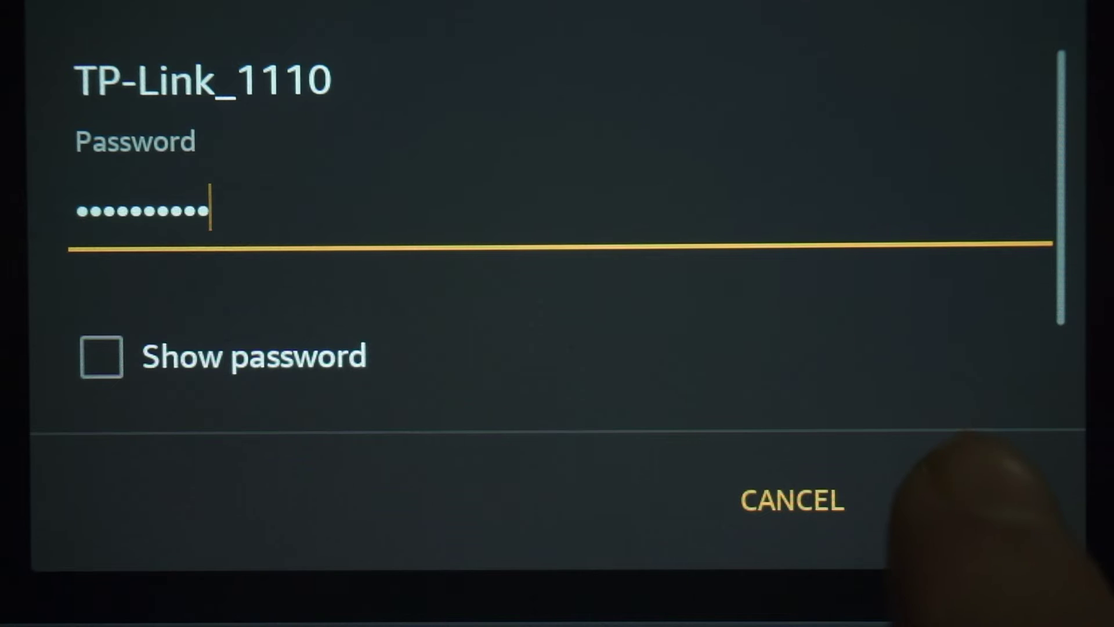
Join the TP-Link_1110 Wi-Fi network with the entered password
click(971, 500)
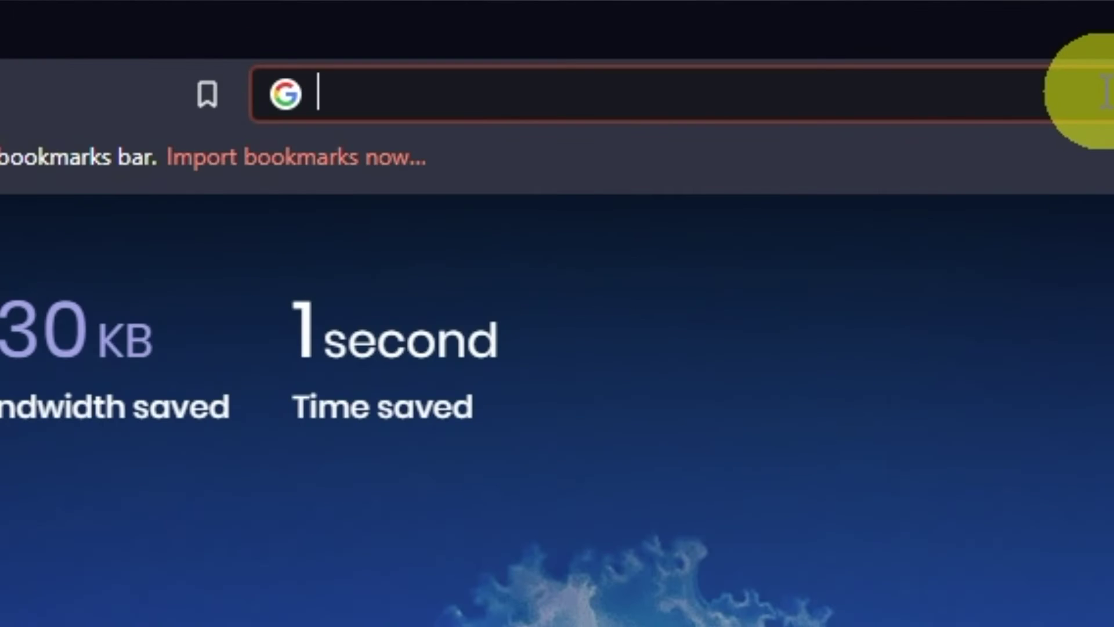
Go to 192.168.1.1 in the browser to reach the router login page
text(19)
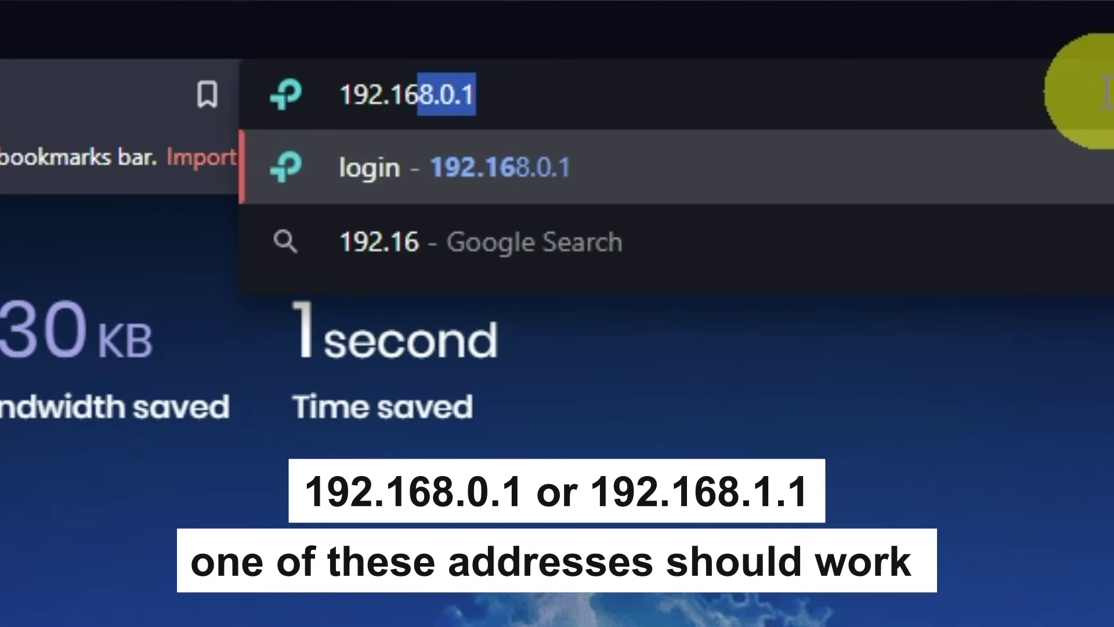
text(2.168.1.1)
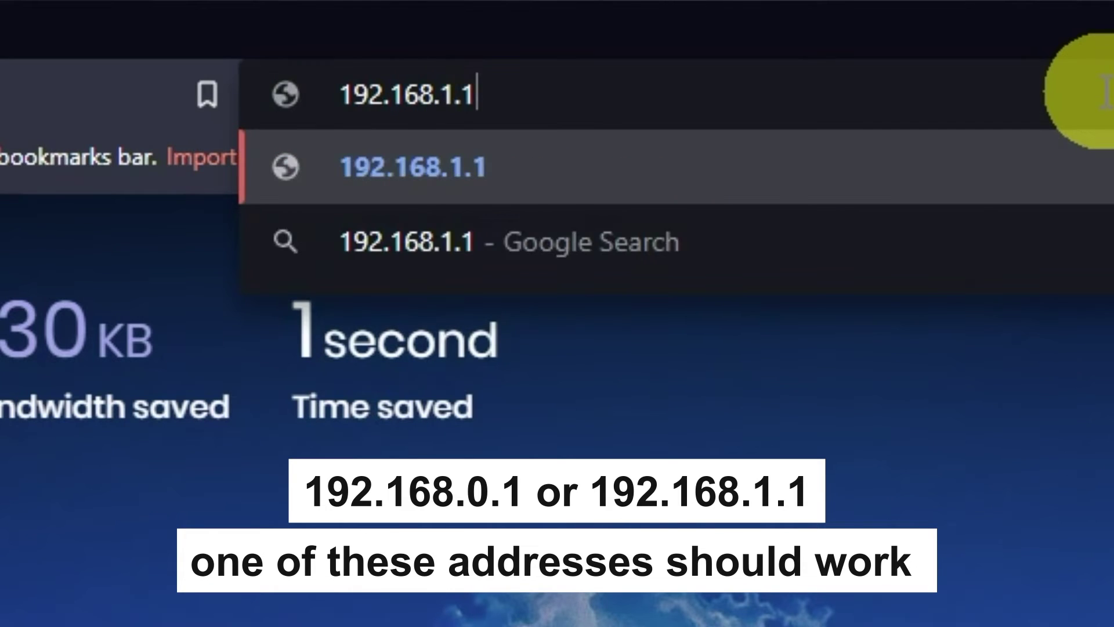
key(Return)
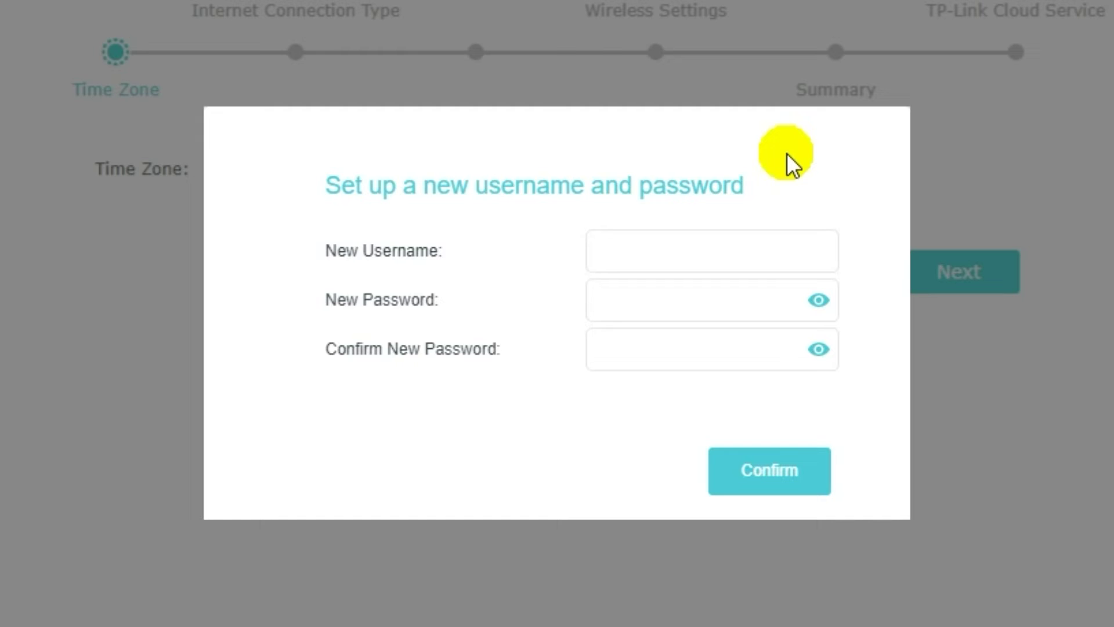
Enter a new admin username, type the admin password twice, and confirm
click(694, 254)
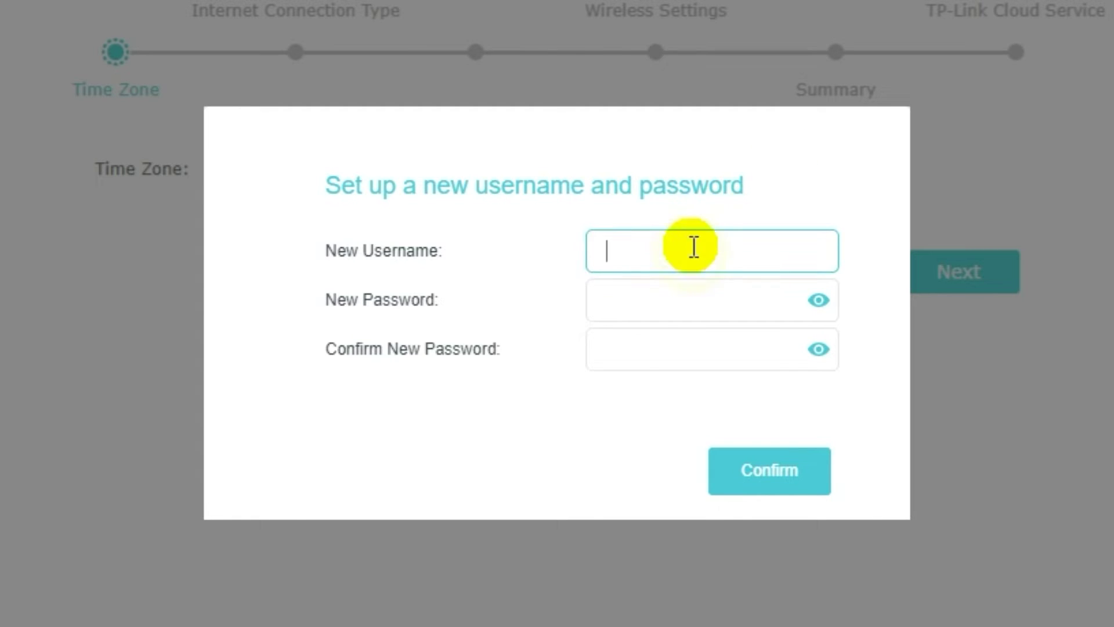
text(na)
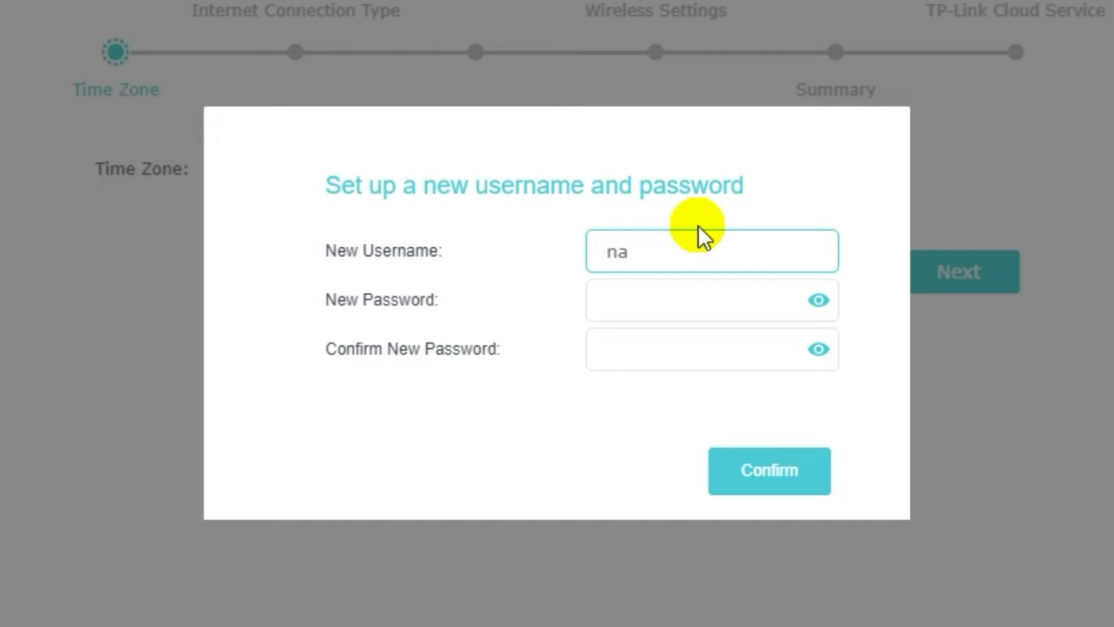
text(me)
click(680, 302)
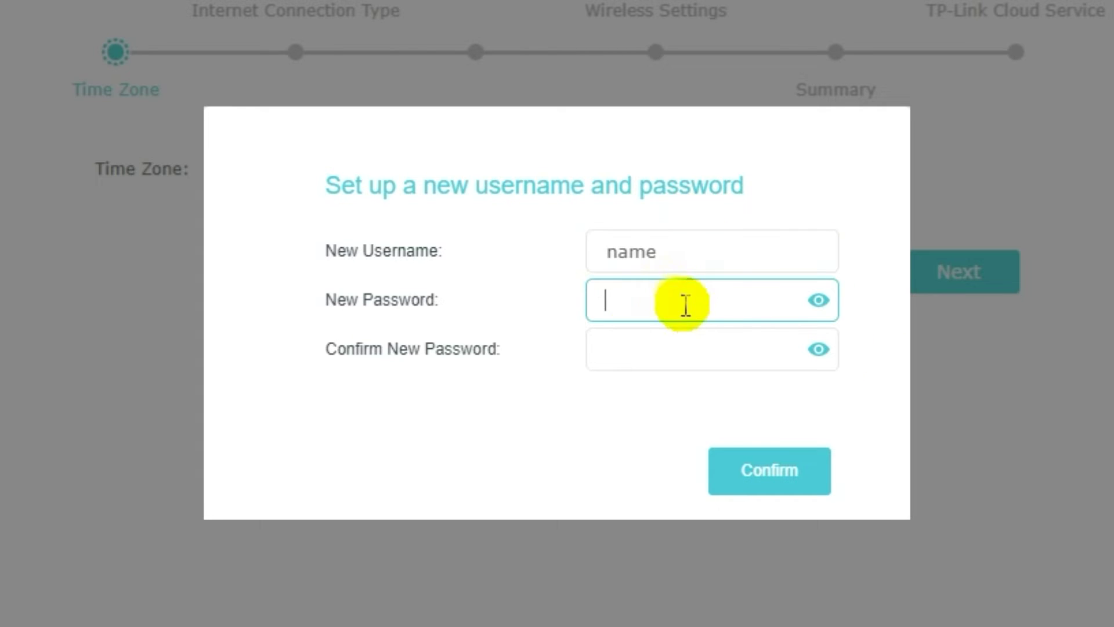
text(pass)
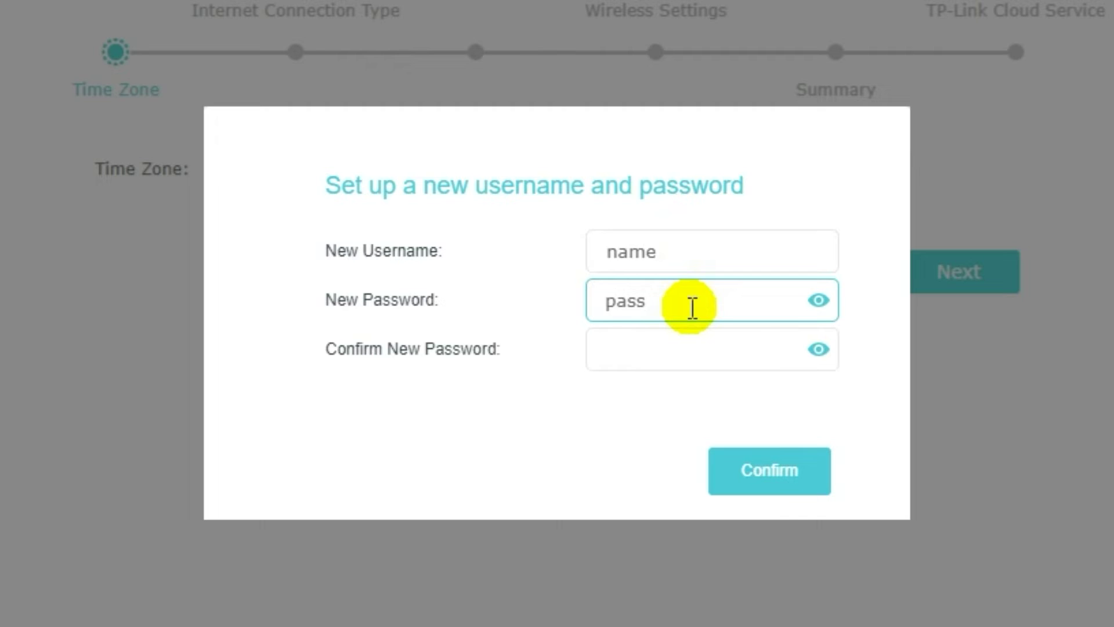
text(word)
click(684, 347)
text(pa)
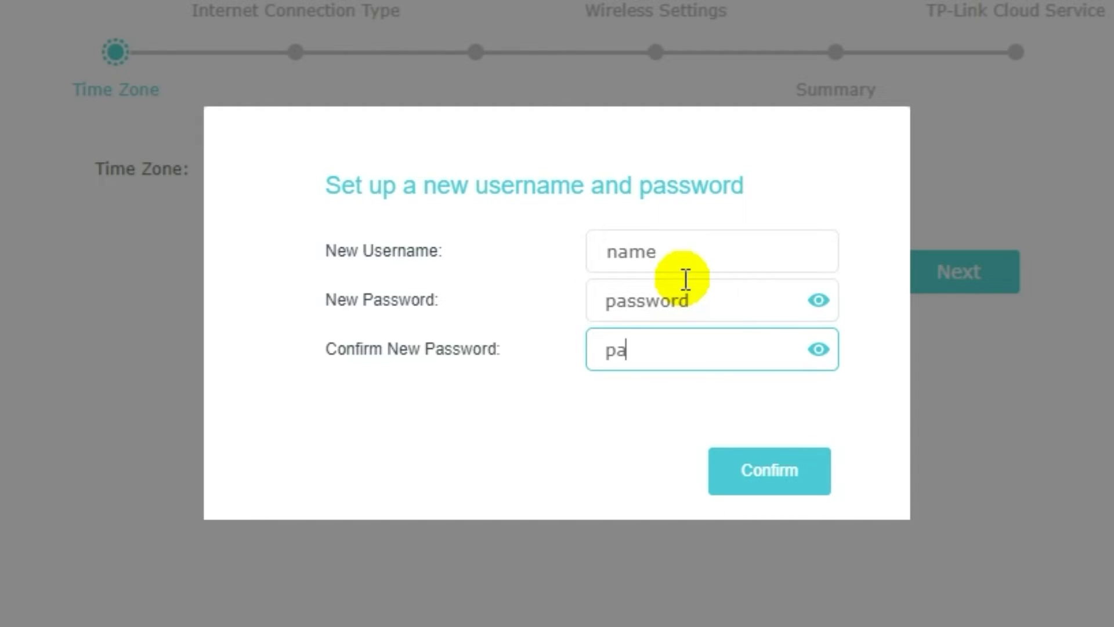
text(ssword)
click(767, 475)
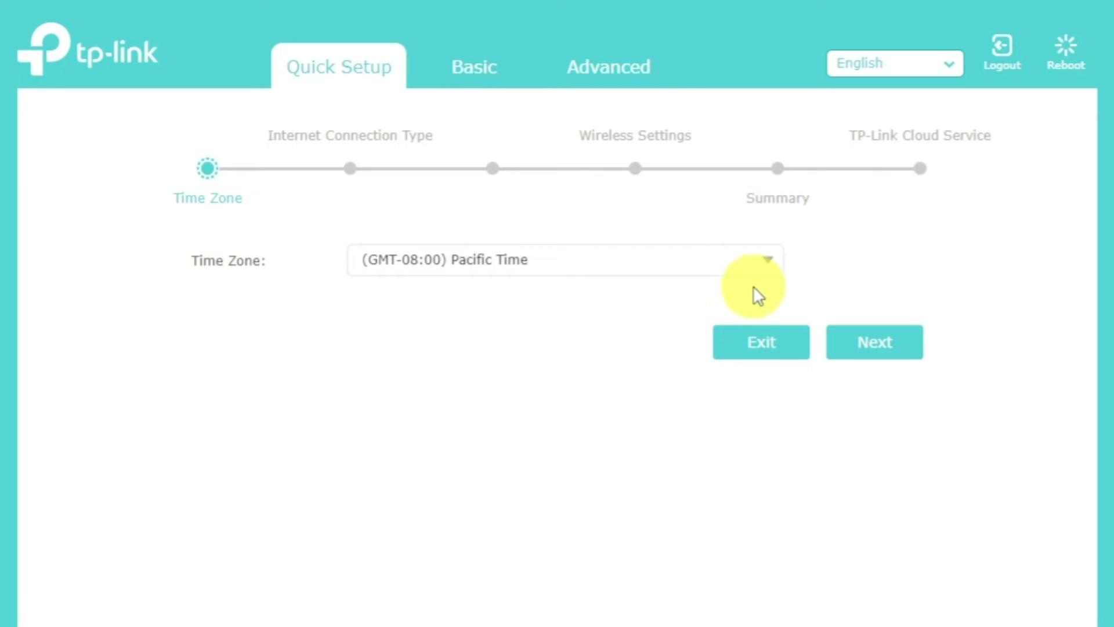
Keep the time zone at (GMT-08:00) Pacific Time and continue
click(770, 262)
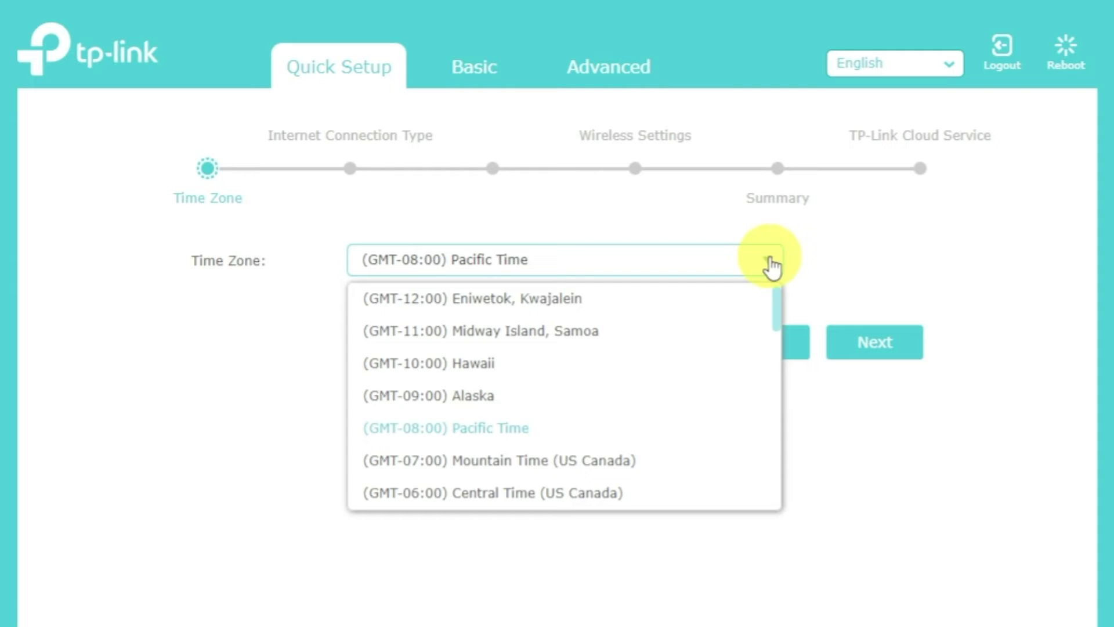
click(772, 266)
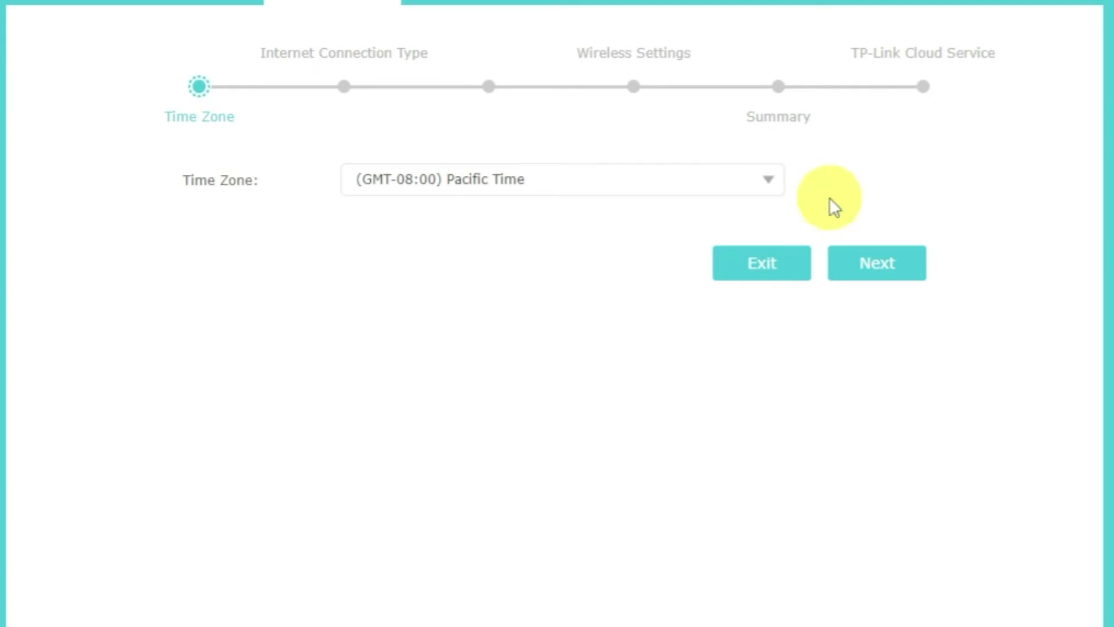
click(896, 262)
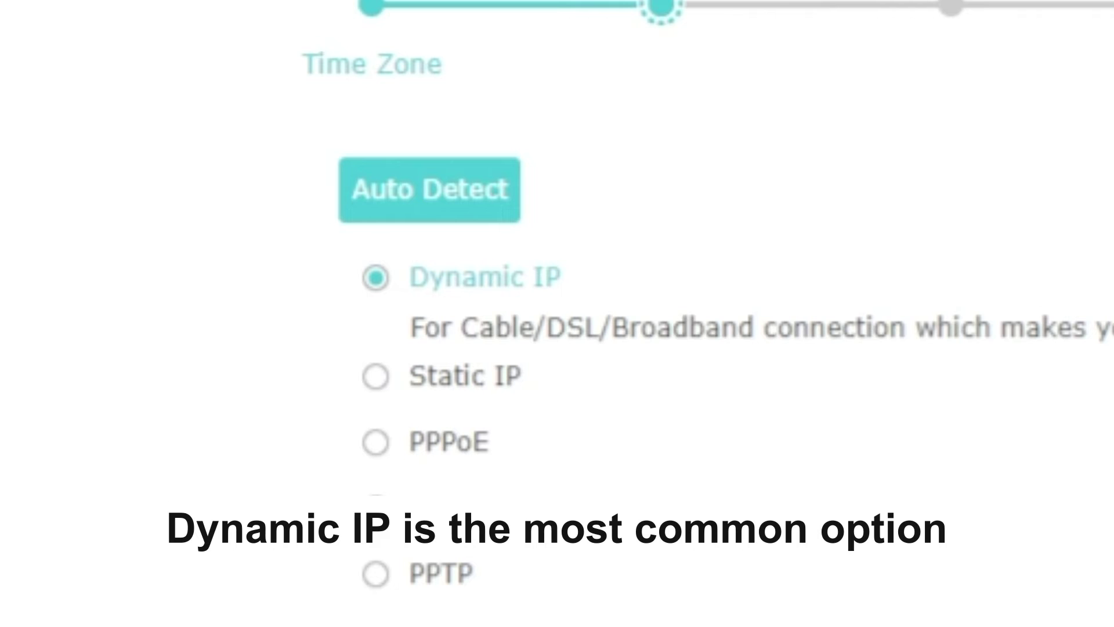
Auto-detect the connection type and continue with Dynamic IP
click(470, 193)
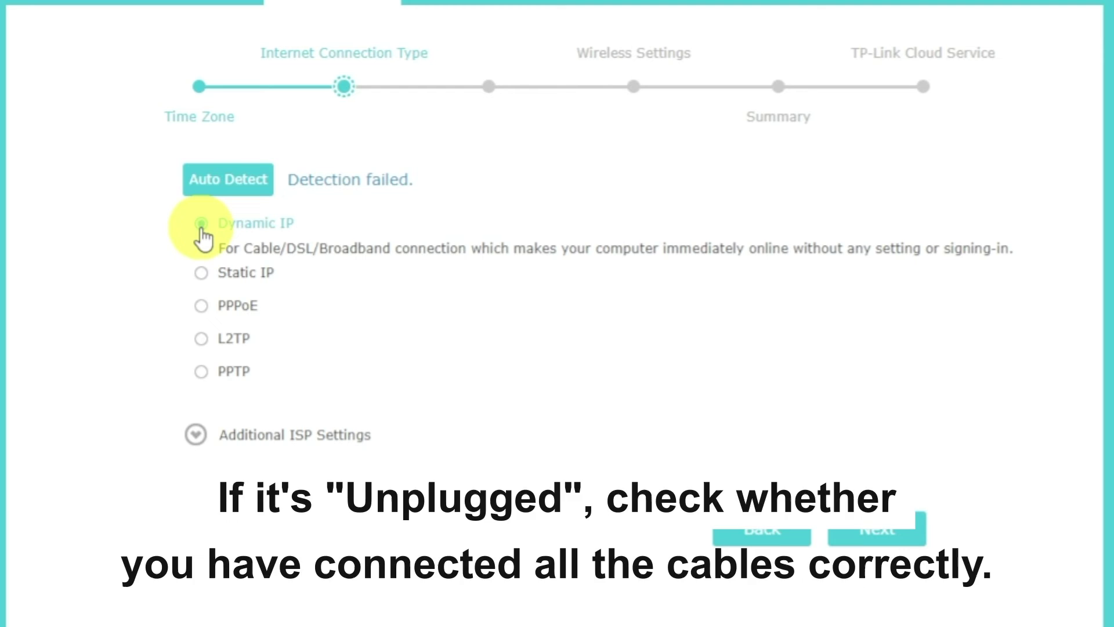
click(877, 535)
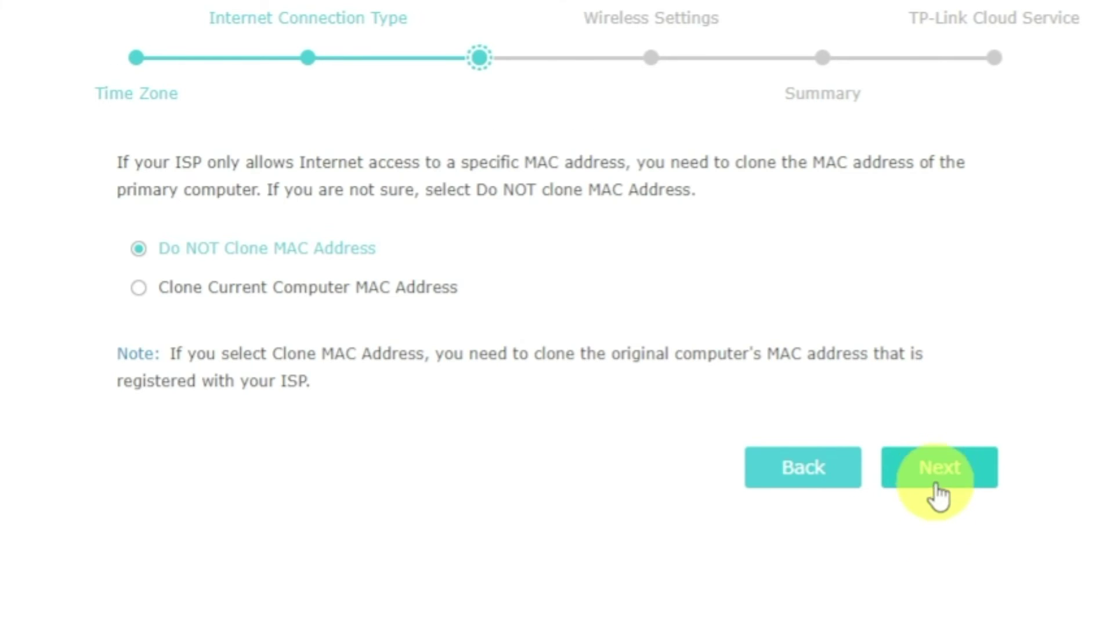
Continue with Do NOT Clone MAC Address selected
click(938, 479)
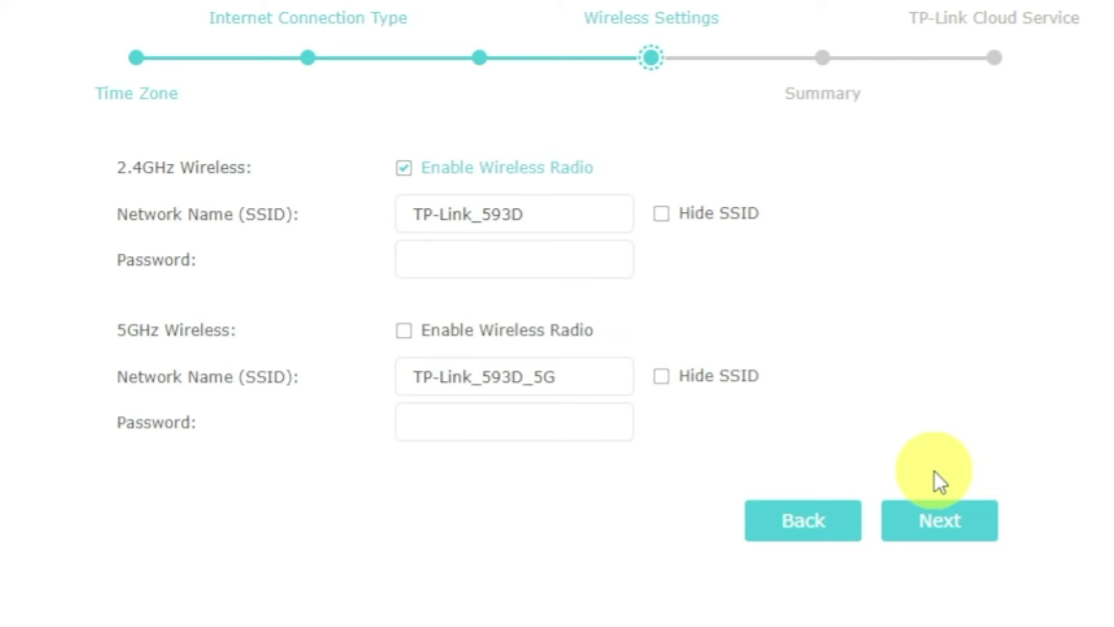
Enable 5GHz wireless, set the same Wi-Fi password for the 2.4GHz and 5GHz networks, and continue
click(409, 336)
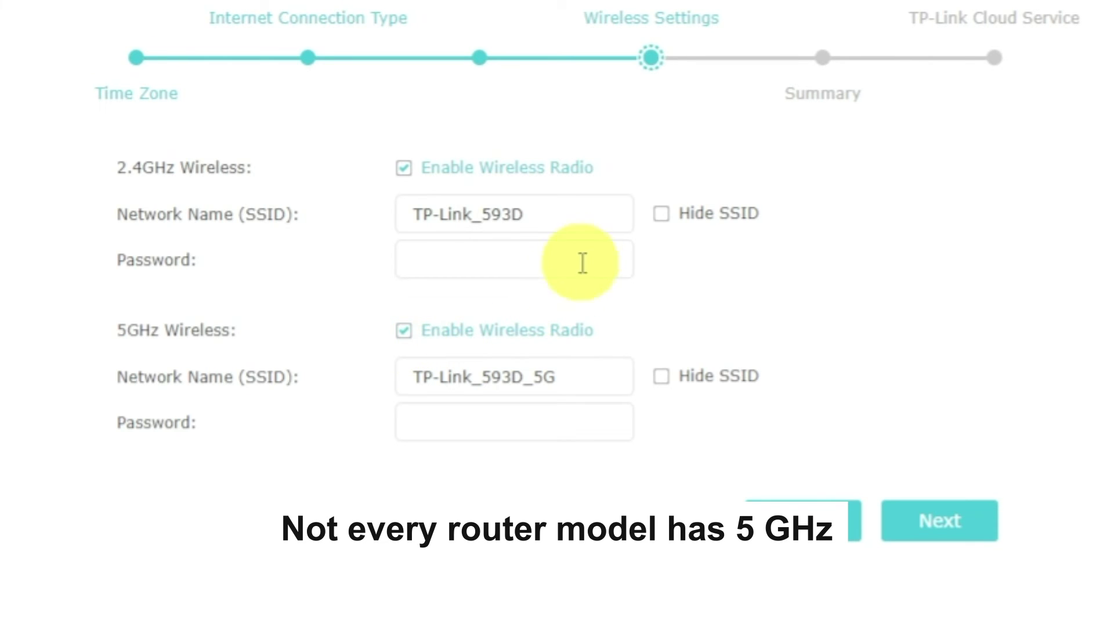
click(595, 210)
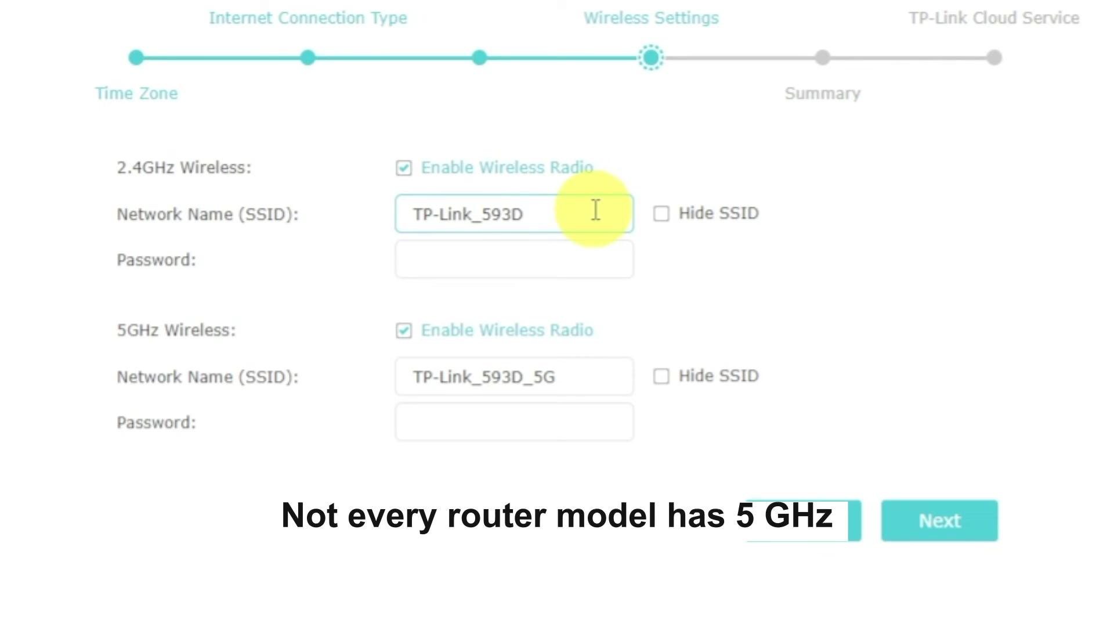
click(595, 259)
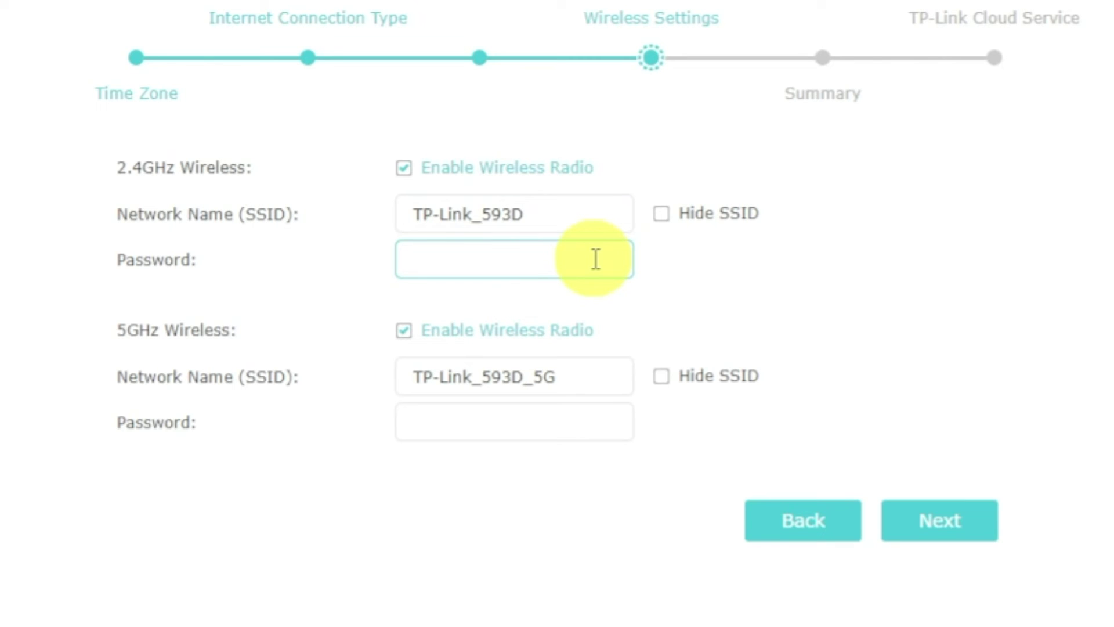
text(12345678)
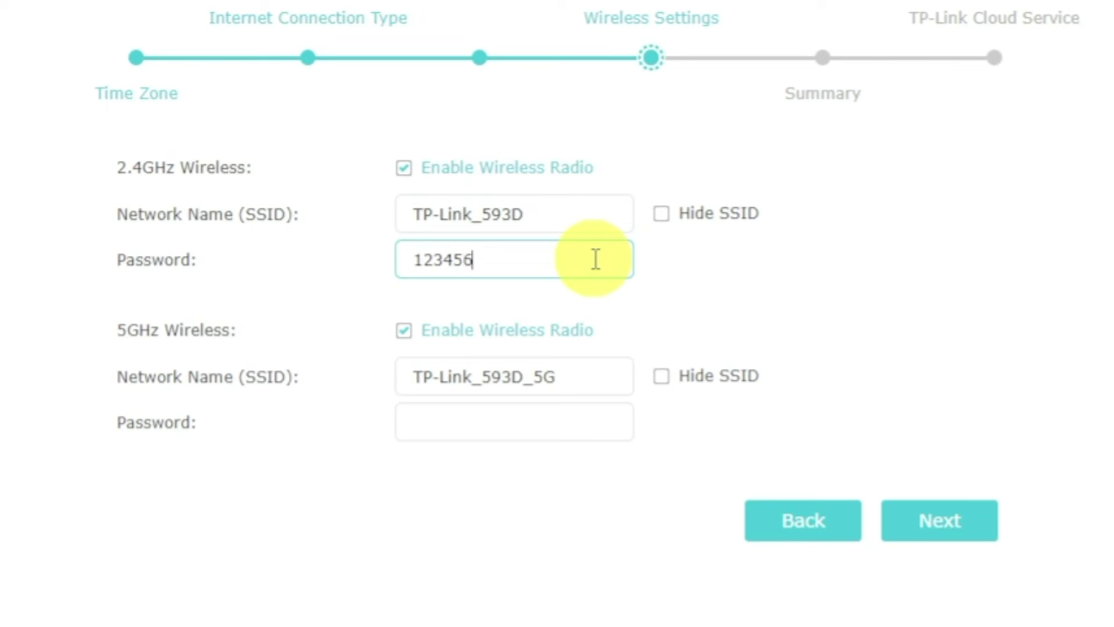
click(587, 423)
text(1234567)
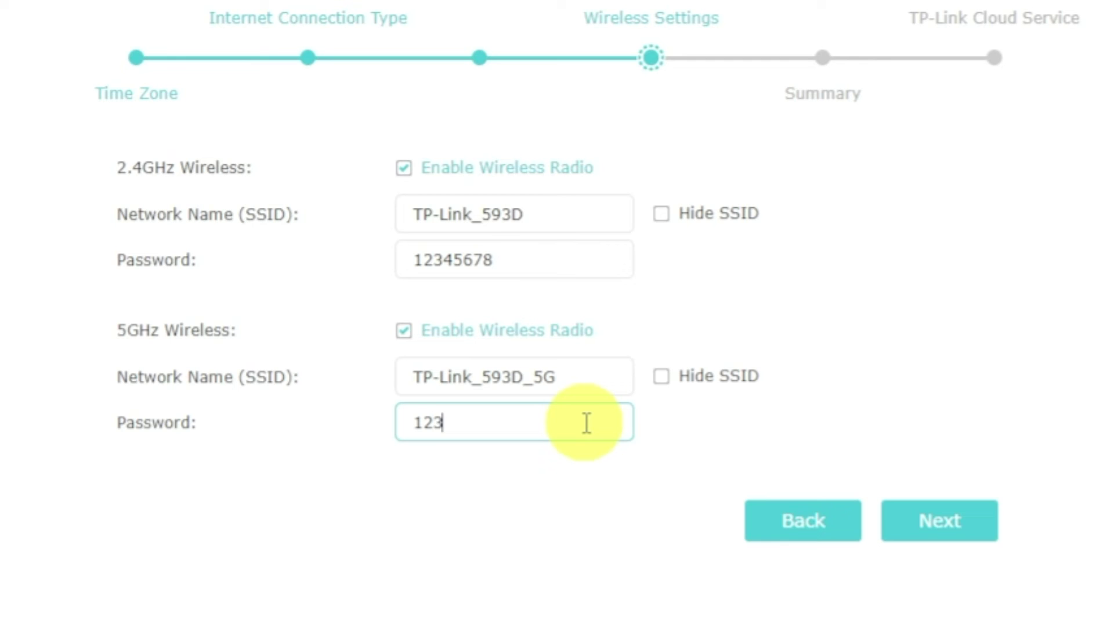
text(8)
click(909, 522)
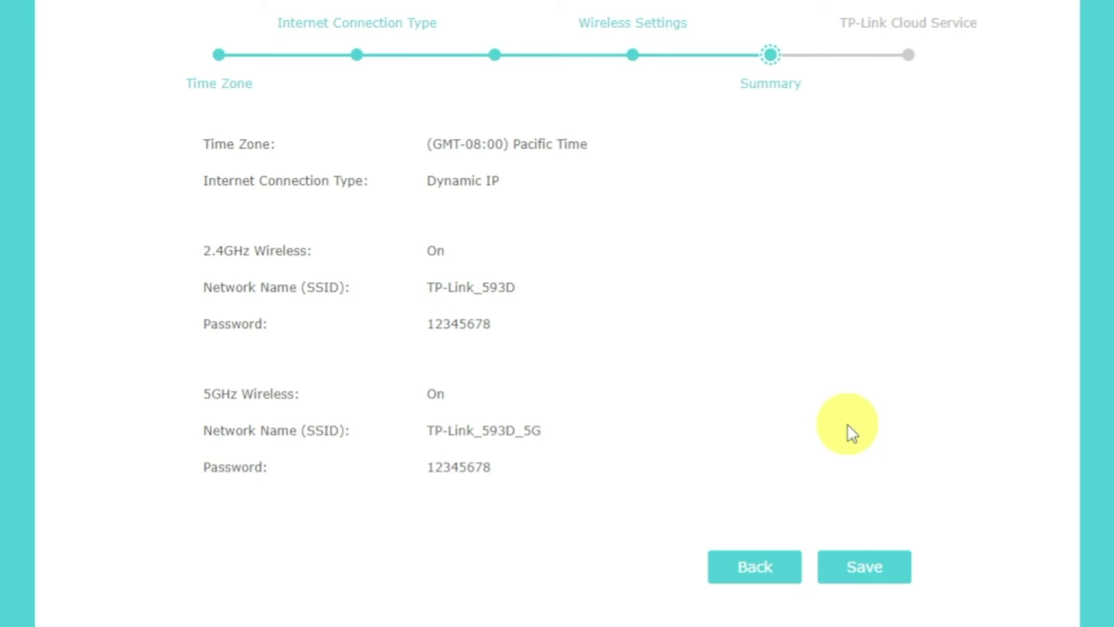
Save the Quick Setup configuration from the Summary page
click(882, 584)
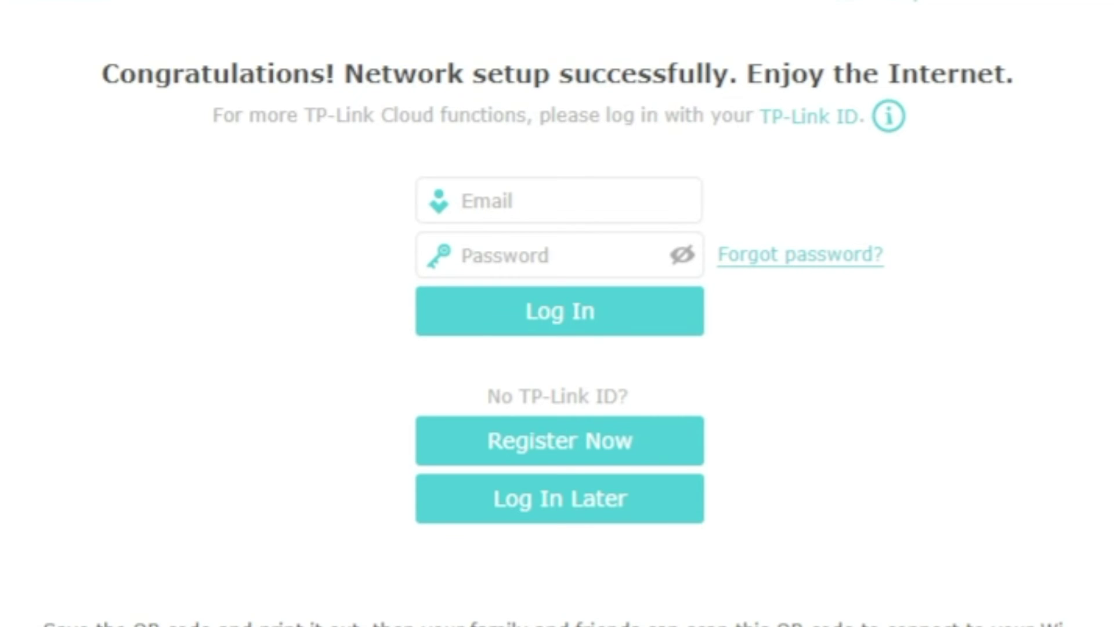
Skip the TP-Link ID login and finish Quick Setup
click(642, 504)
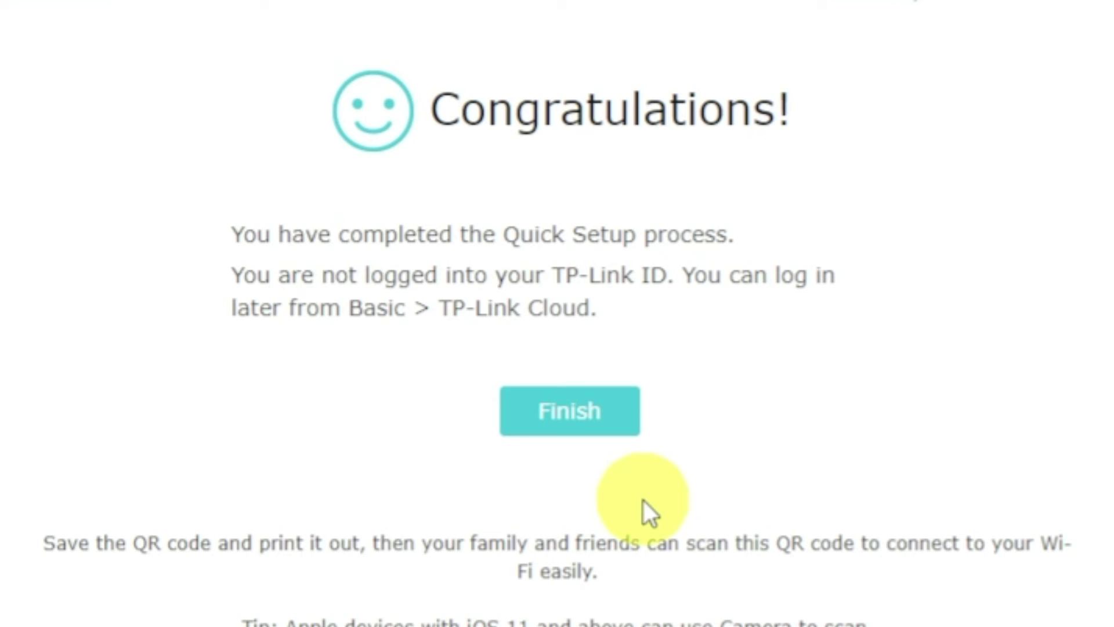
click(567, 429)
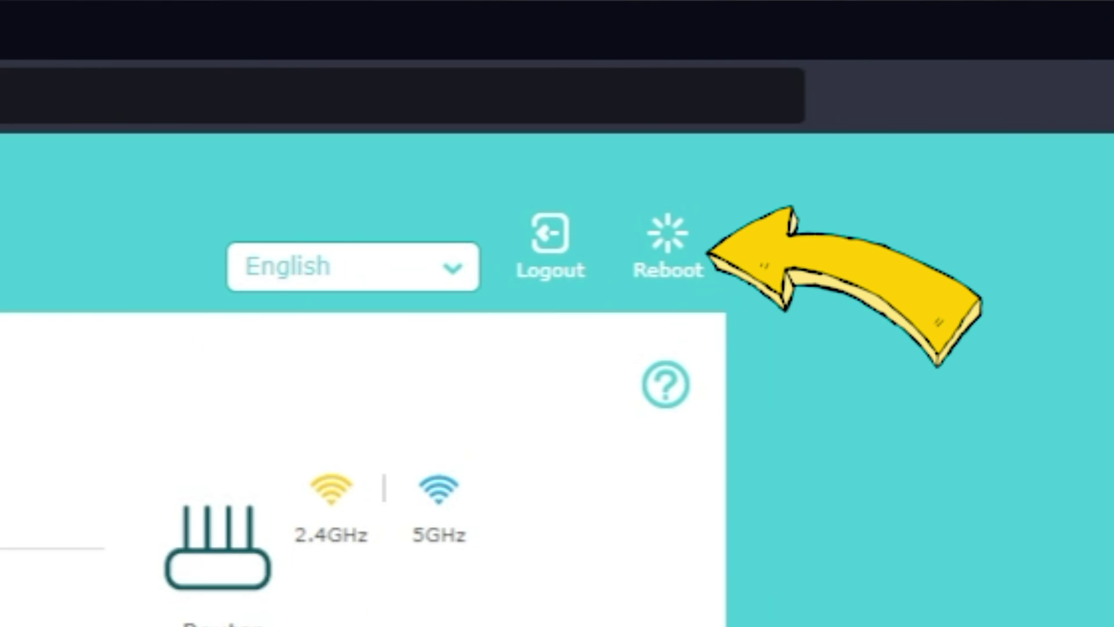
Reboot the router and confirm the restart
click(668, 258)
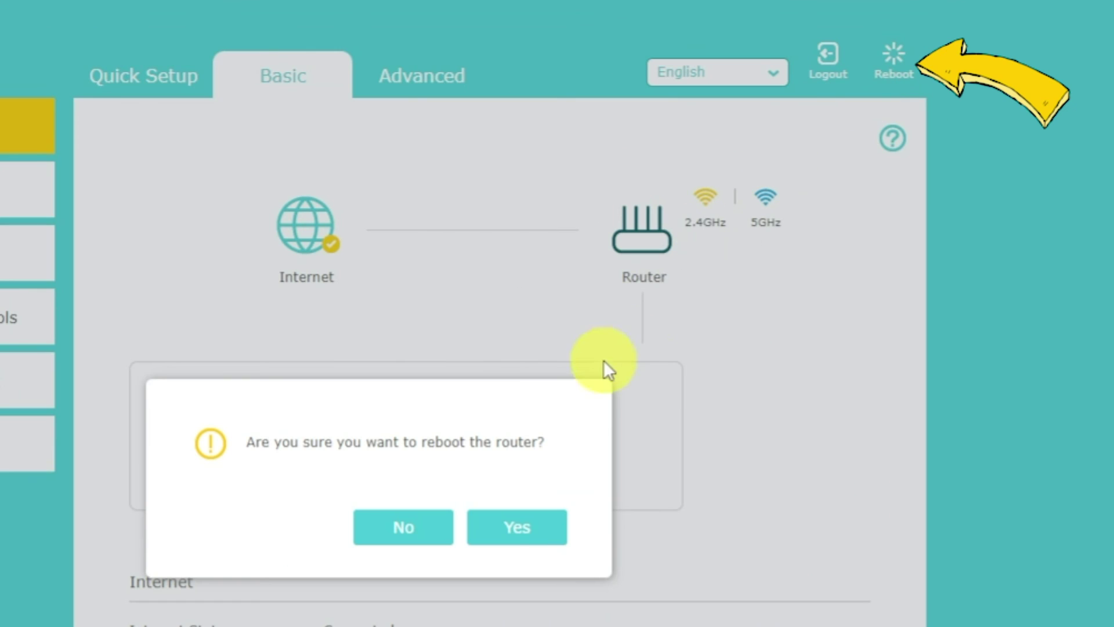
click(539, 533)
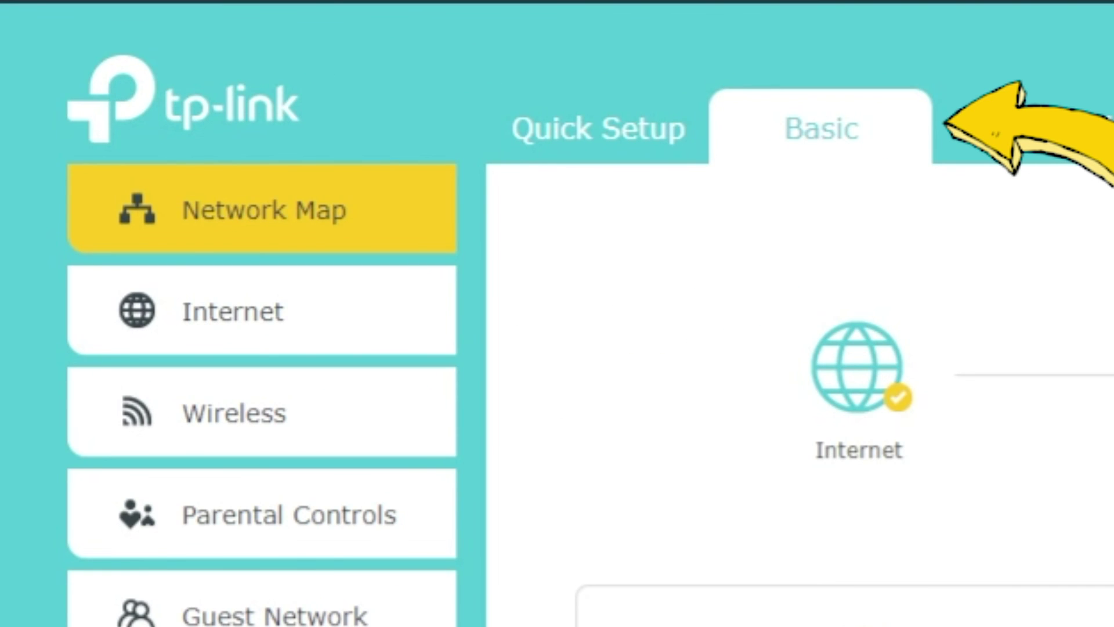
Set the Internet MAC address to 'Clone Current Computer MAC Address', save, and confirm a router reboot
click(295, 314)
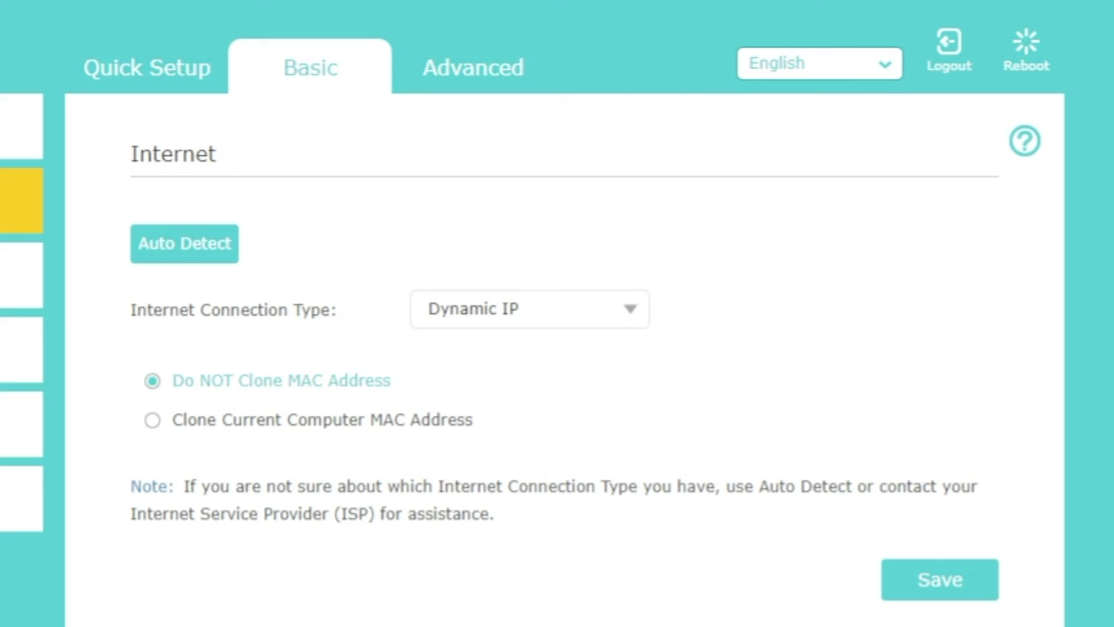
click(180, 430)
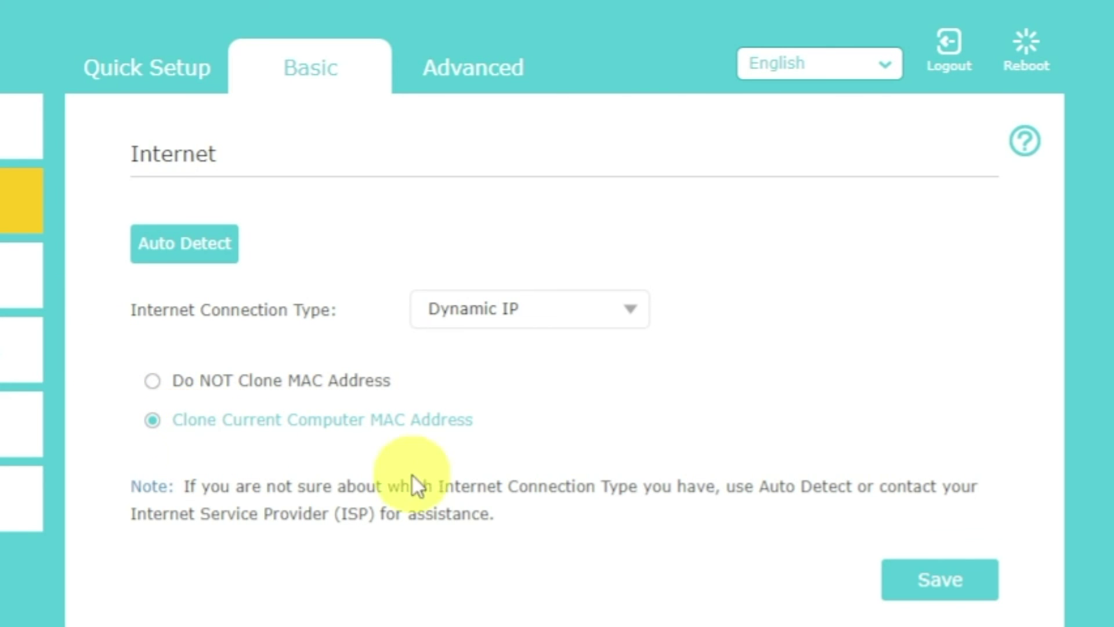
click(927, 587)
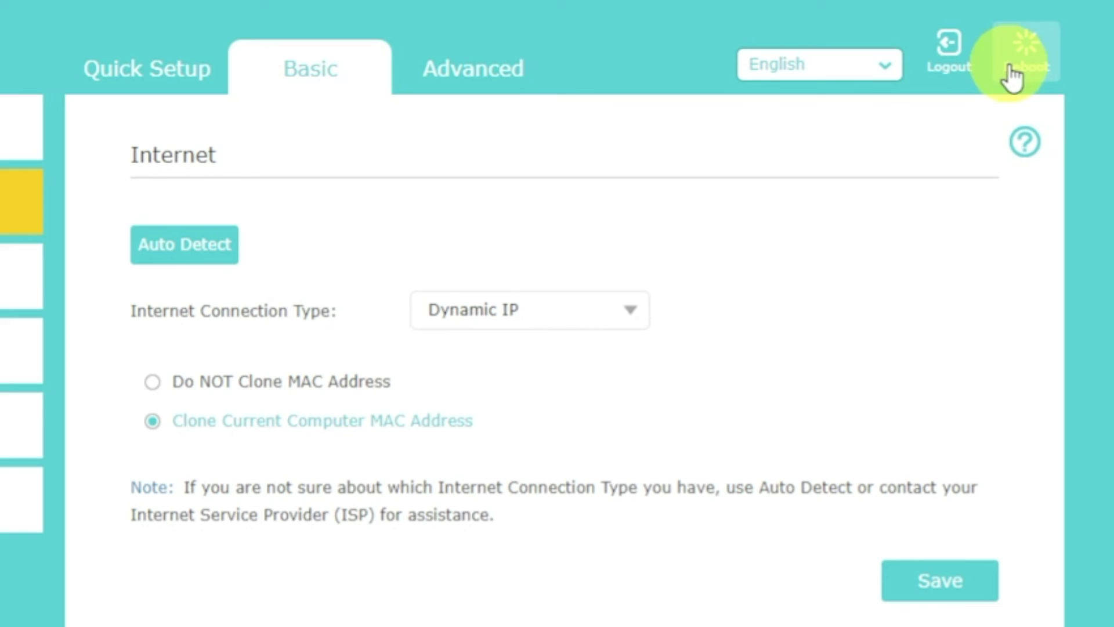
click(1025, 49)
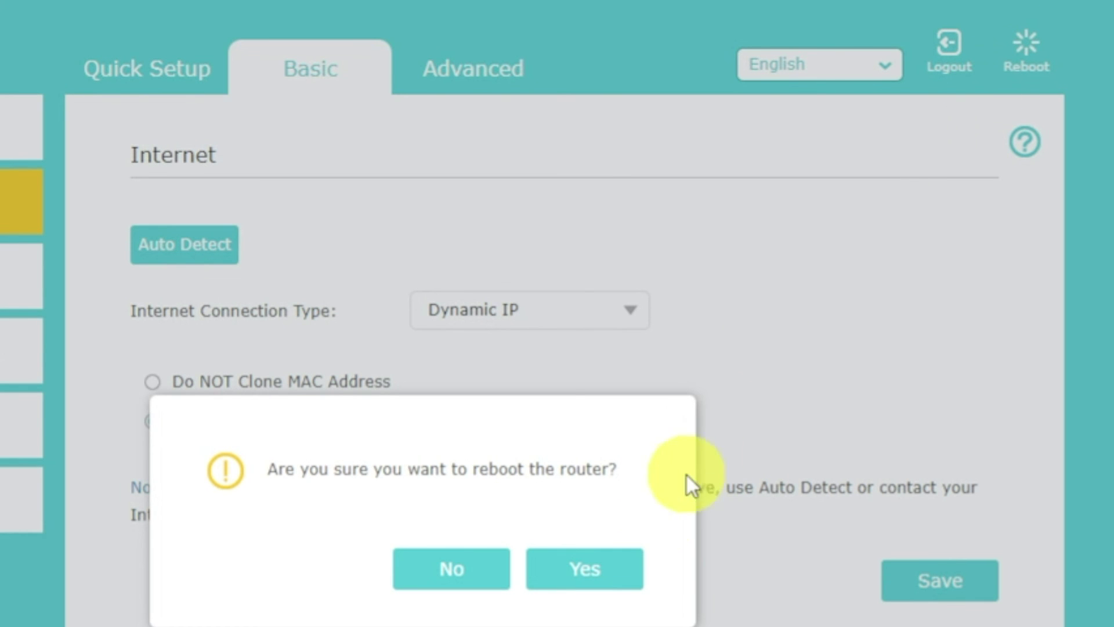
click(614, 568)
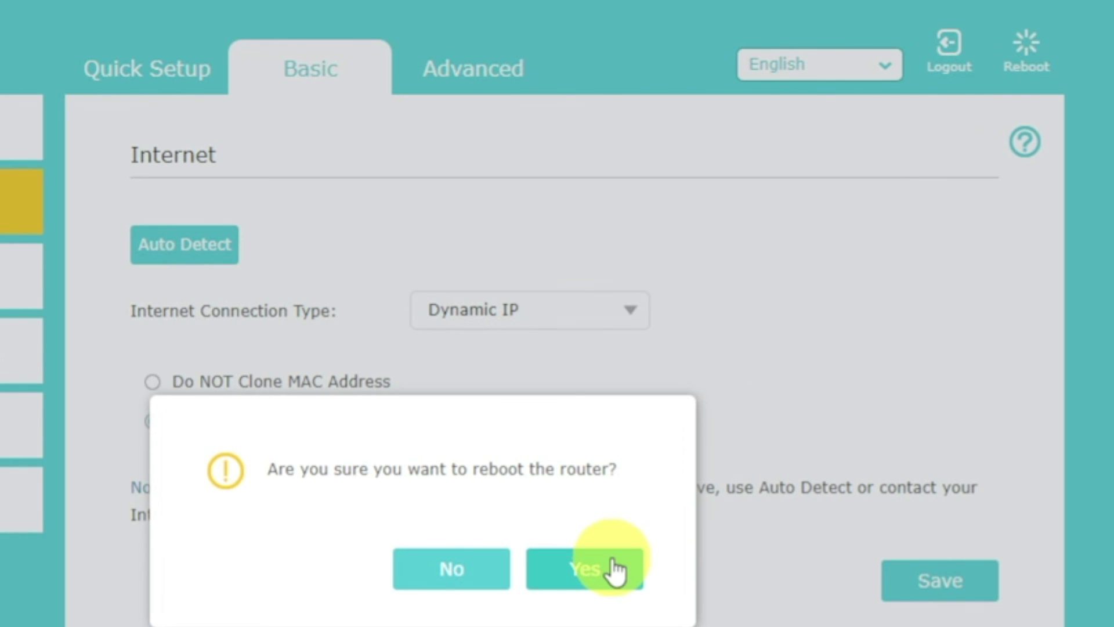